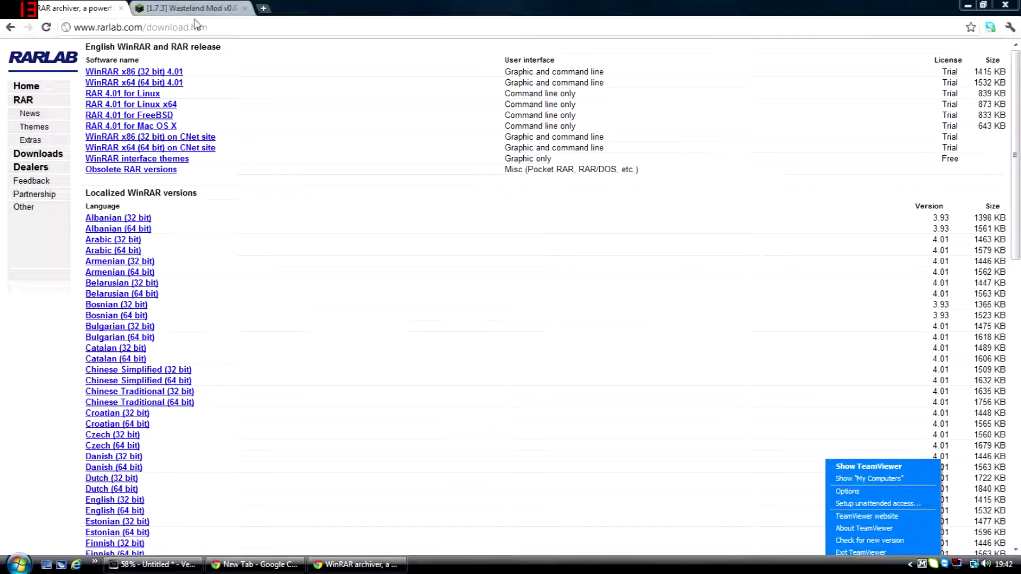
Switch to the Wasteland Mod forum topic, then close that forum page
{"action": "left_click", "coordinate": [181, 6]}
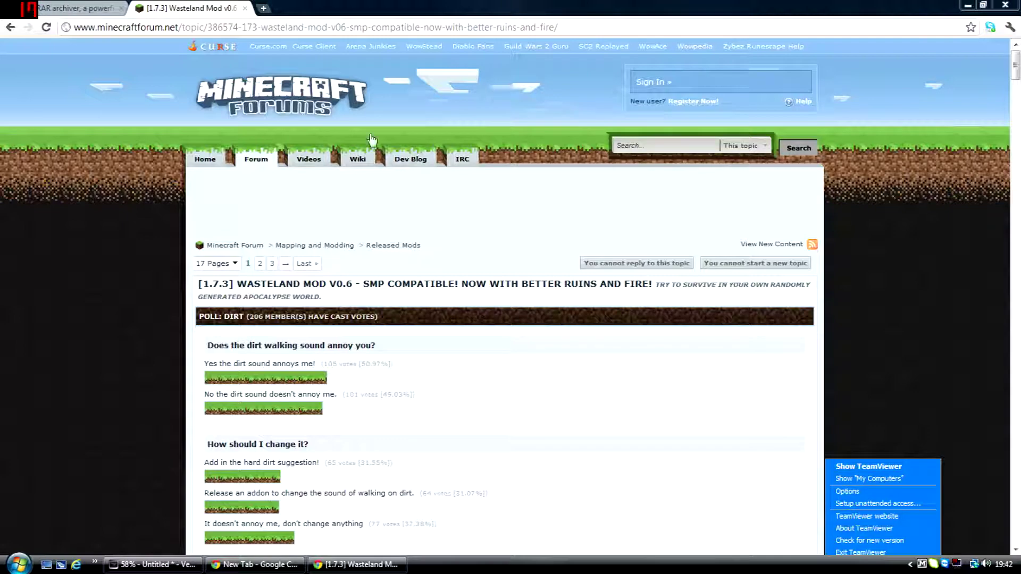
{"action": "scroll", "coordinate": [311, 148], "scroll_direction": "down", "scroll_amount": 4}
{"action": "scroll", "coordinate": [336, 186], "scroll_direction": "down", "scroll_amount": 2}
{"action": "scroll", "coordinate": [336, 186], "scroll_direction": "down", "scroll_amount": 3}
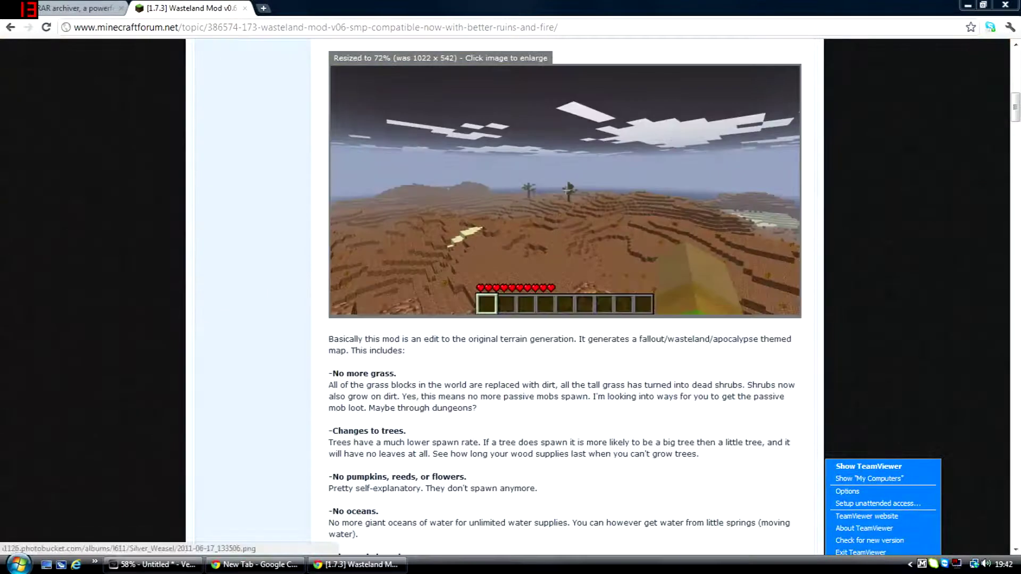
{"action": "scroll", "coordinate": [336, 186], "scroll_direction": "down", "scroll_amount": 2}
{"action": "scroll", "coordinate": [335, 187], "scroll_direction": "down", "scroll_amount": 5}
{"action": "scroll", "coordinate": [336, 187], "scroll_direction": "down", "scroll_amount": 2}
{"action": "scroll", "coordinate": [336, 187], "scroll_direction": "down", "scroll_amount": 3}
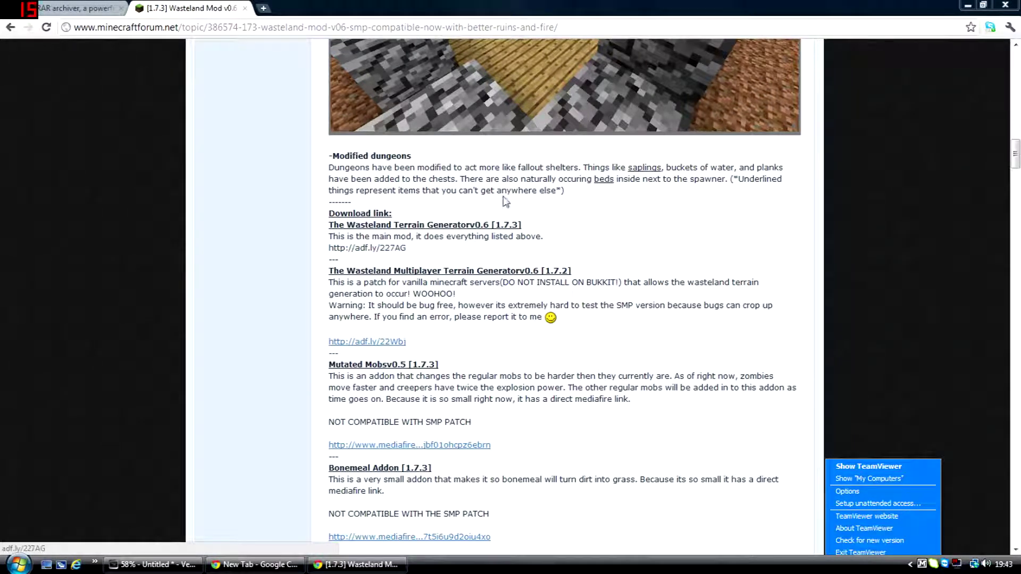
{"action": "left_click", "coordinate": [245, 8]}
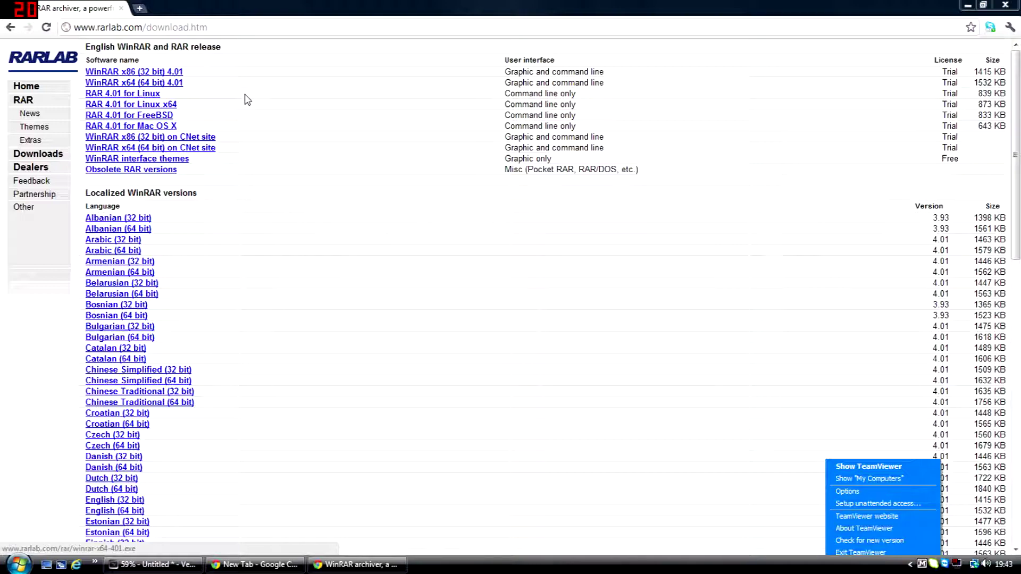
Close the remaining WinRAR download tab so Chrome exits to the desktop
{"action": "left_click", "coordinate": [121, 8]}
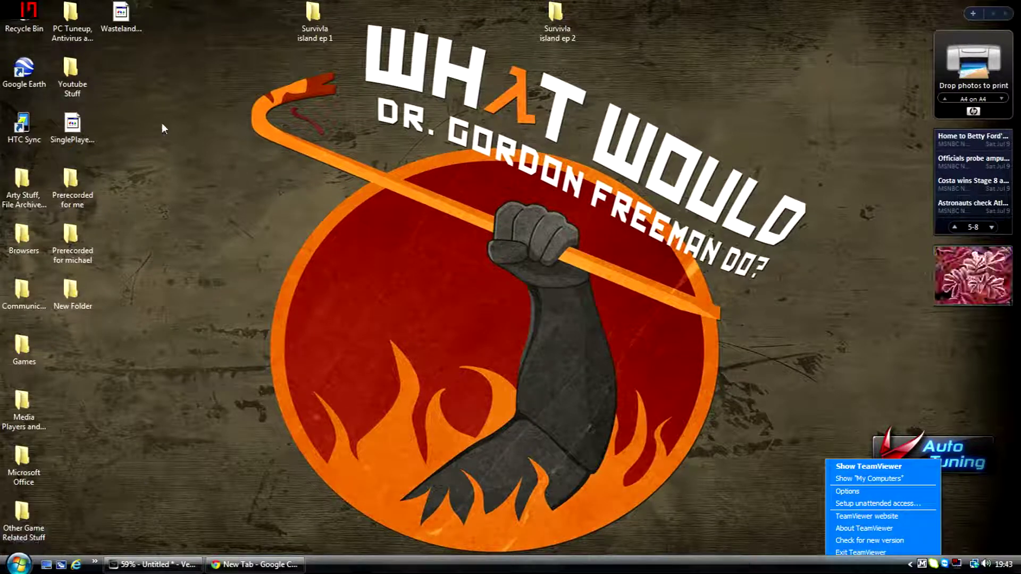
Move the Wasteland file to the desktop centre and open %appdata% from Start Search
{"action": "left_click_drag", "start_coordinate": [122, 24], "coordinate": [285, 182]}
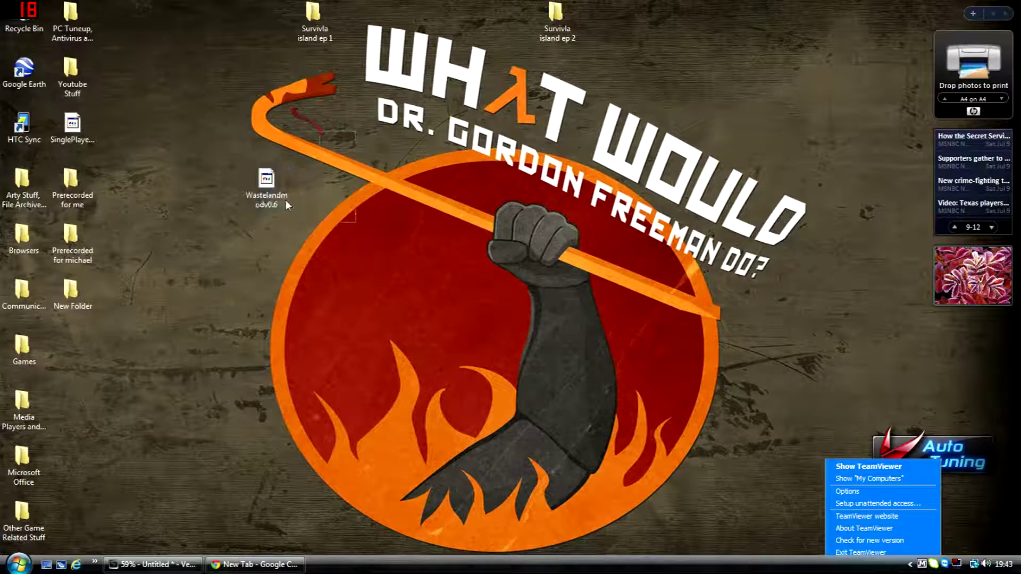
{"action": "left_click", "coordinate": [17, 564]}
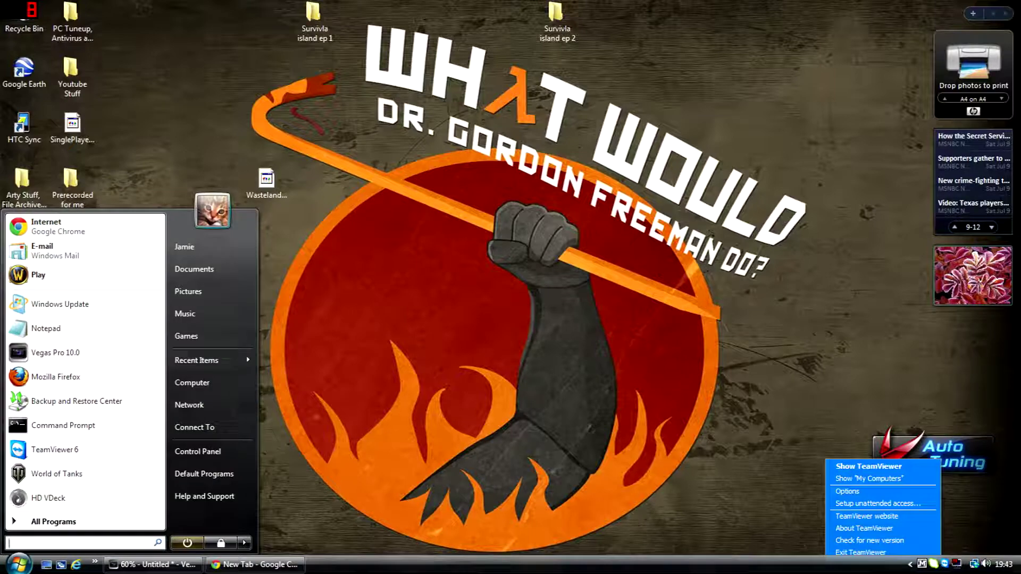
{"action": "type", "text": "%appdata"}
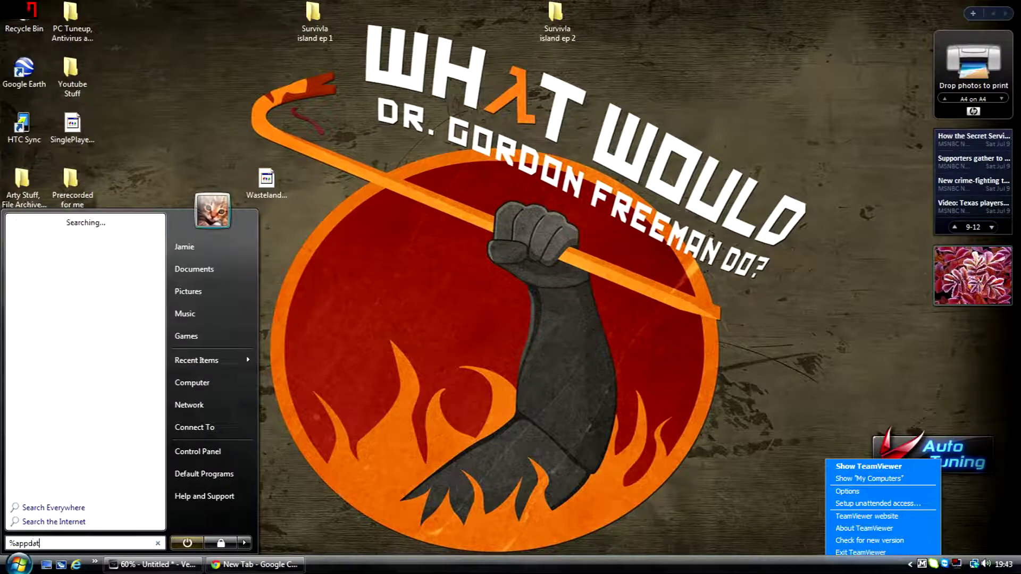
{"action": "type", "text": "%"}
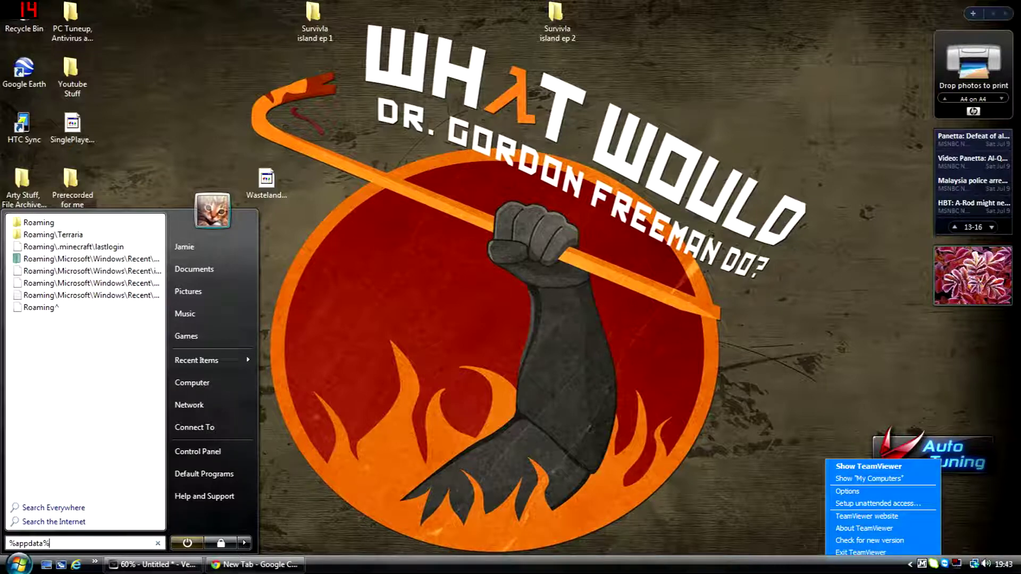
{"action": "key", "text": "Return"}
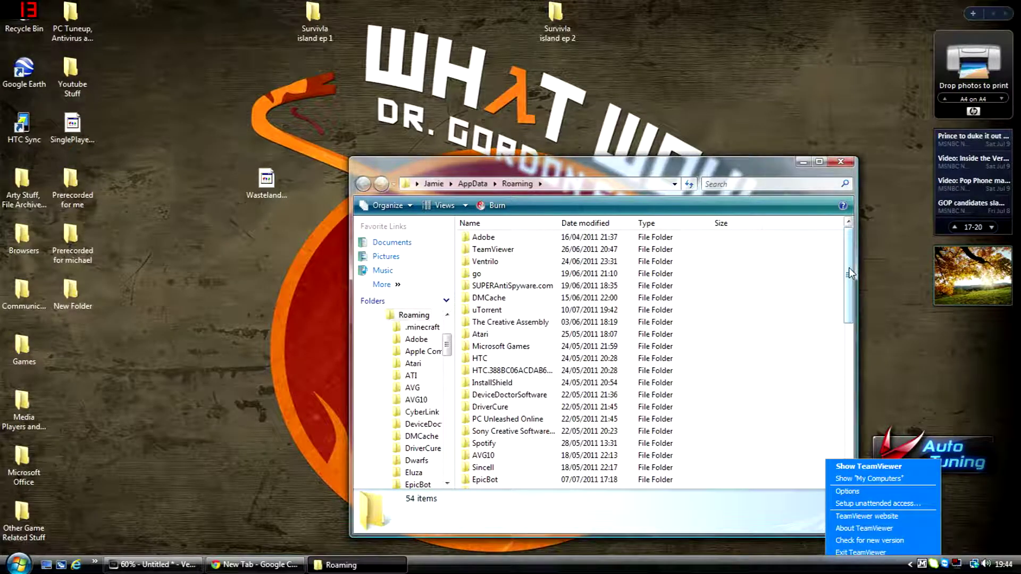
{"action": "left_click_drag", "start_coordinate": [848, 270], "coordinate": [835, 448]}
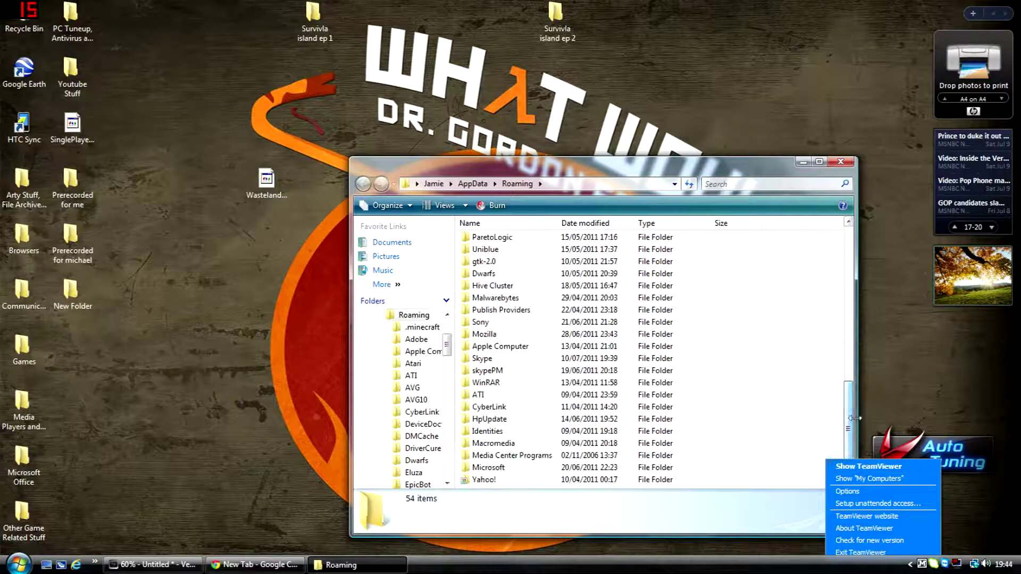
Search Roaming for .mine, open .minecraft\bin, and bring up actions for minecraft.jar
{"action": "left_click", "coordinate": [757, 184]}
{"action": "type", "text": "."}
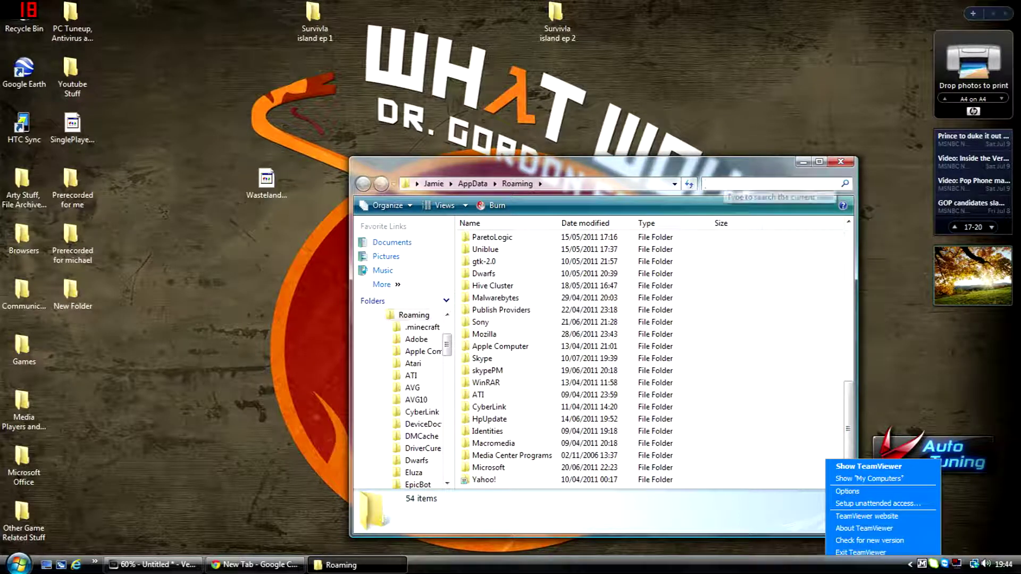
{"action": "type", "text": "mine"}
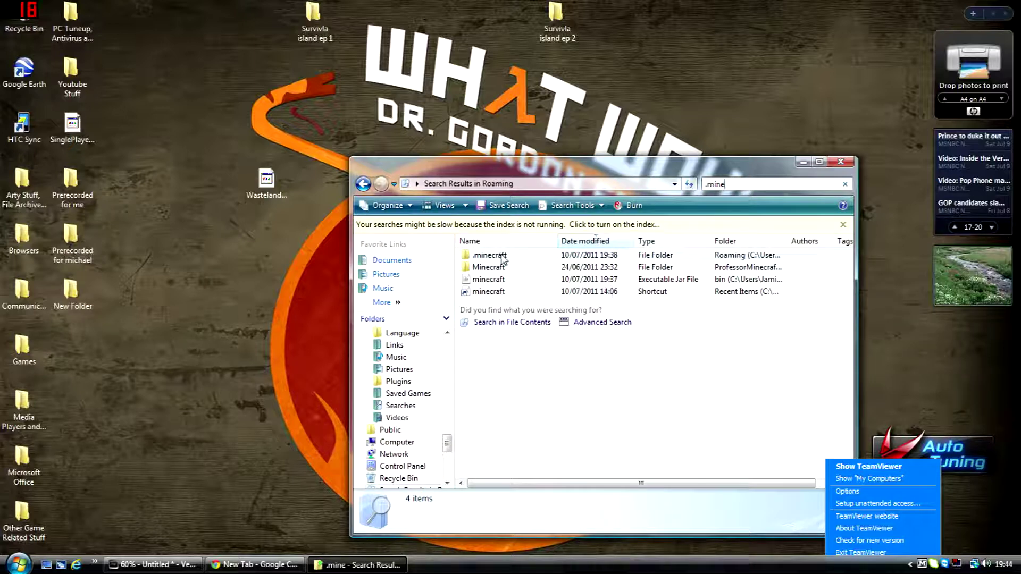
{"action": "double_click", "coordinate": [502, 258]}
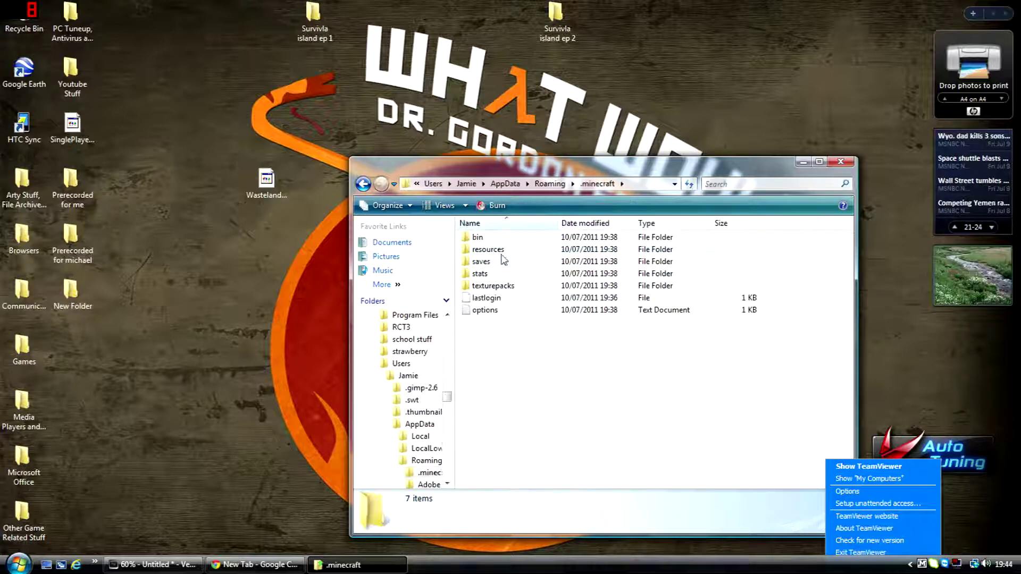
{"action": "double_click", "coordinate": [492, 240]}
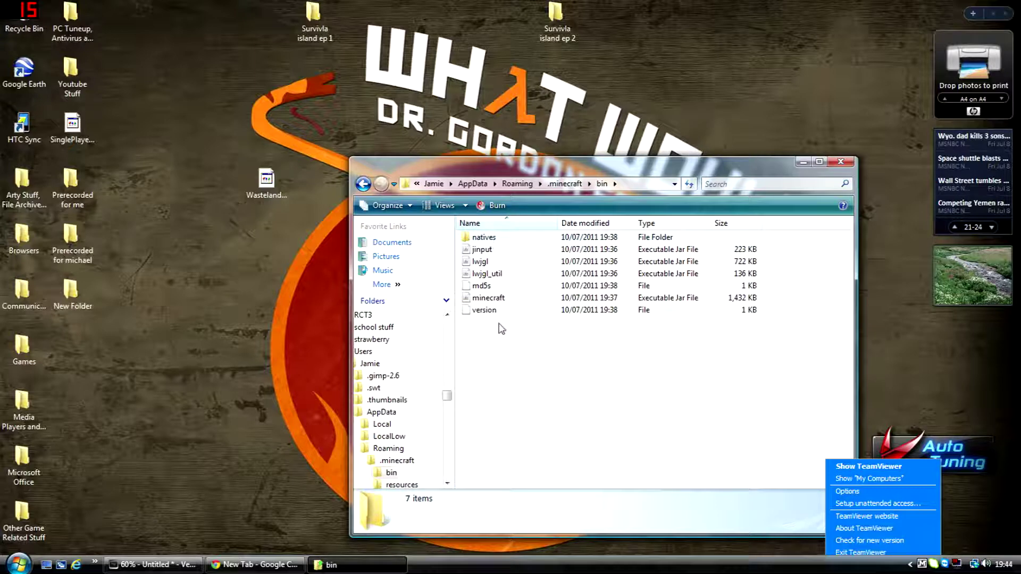
{"action": "left_click", "coordinate": [501, 303]}
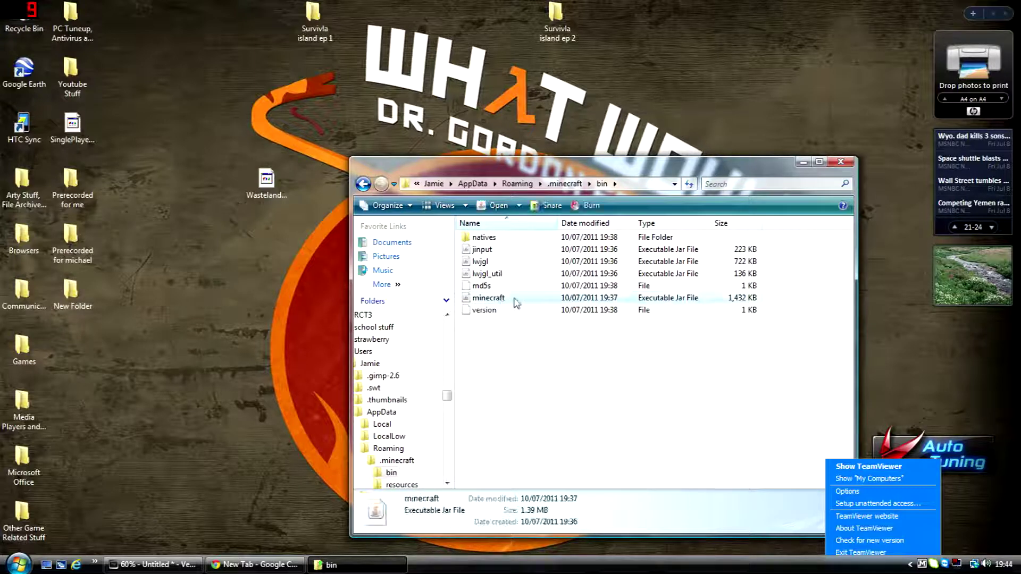
{"action": "right_click", "coordinate": [513, 299]}
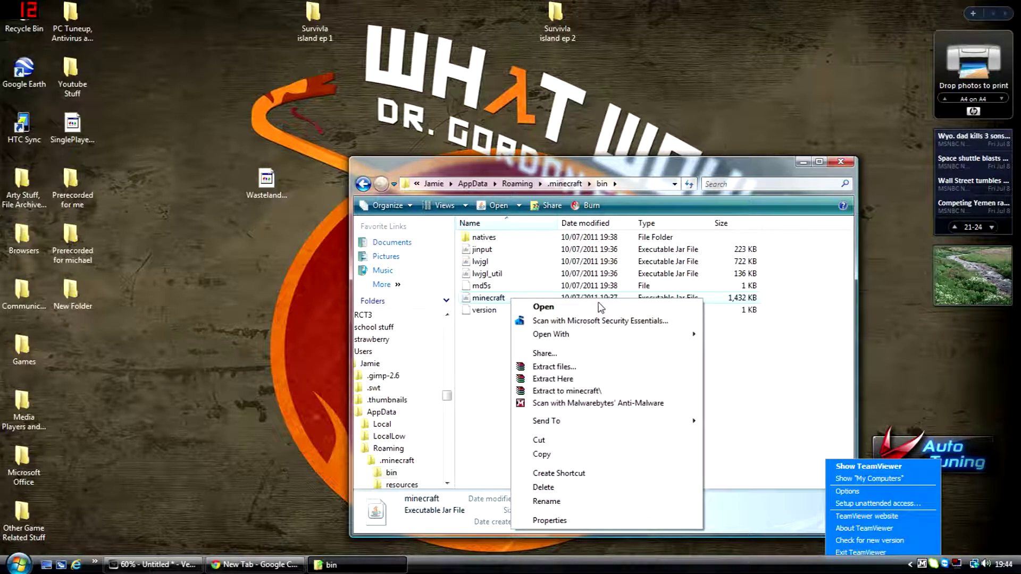
{"action": "mouse_move", "coordinate": [550, 334]}
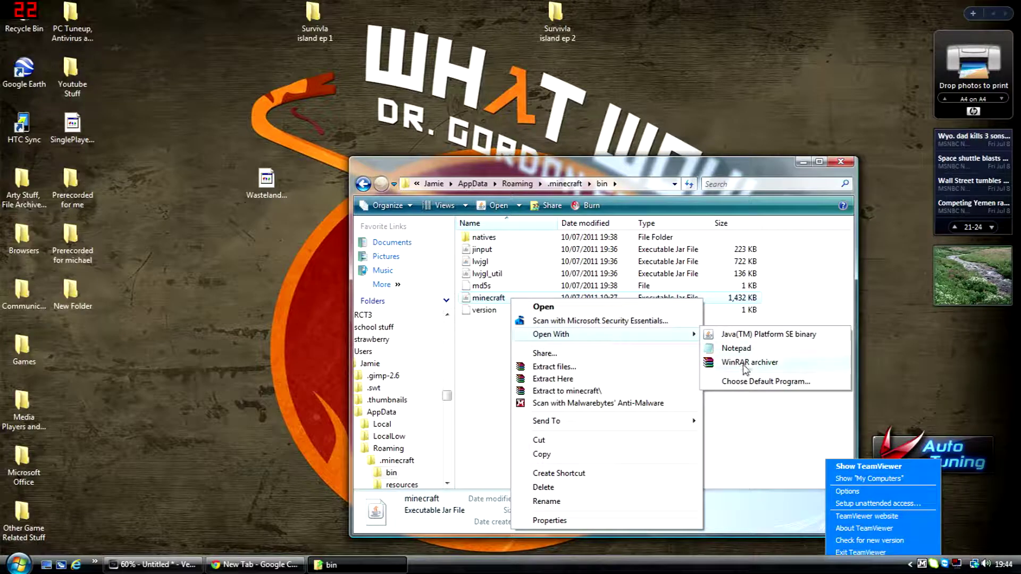
Open minecraft.jar in WinRAR, dismiss the license reminder, and move the window right
{"action": "left_click", "coordinate": [750, 363]}
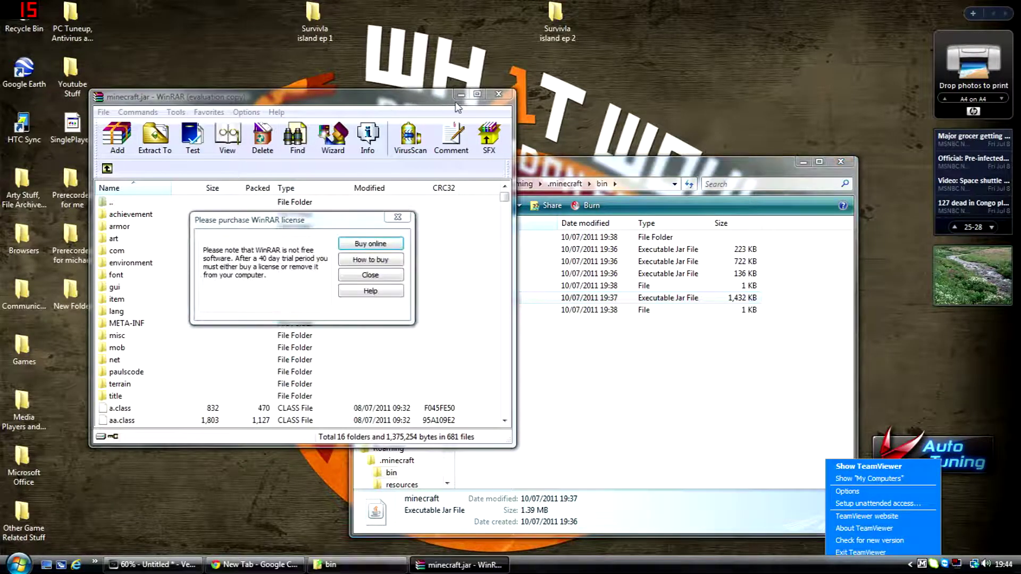
{"action": "left_click", "coordinate": [386, 274]}
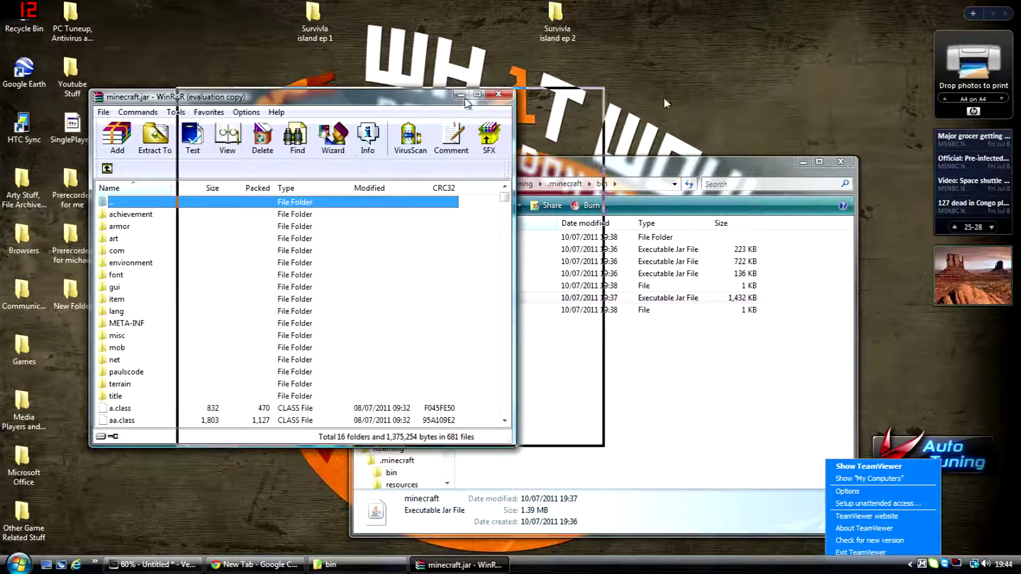
{"action": "left_click_drag", "start_coordinate": [378, 103], "coordinate": [833, 100]}
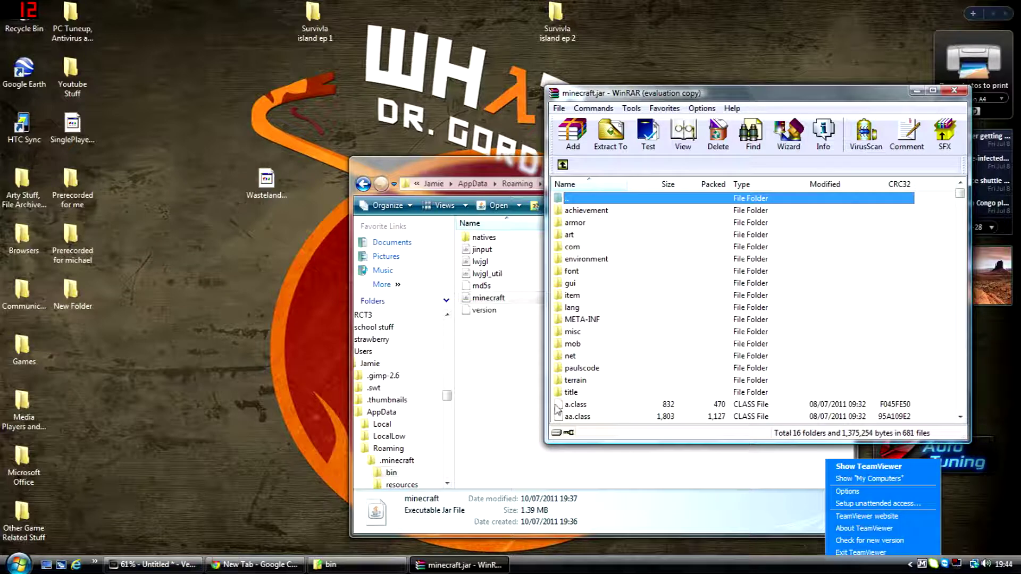
Delete the META-INF folder from the minecraft.jar archive
{"action": "left_click", "coordinate": [590, 322]}
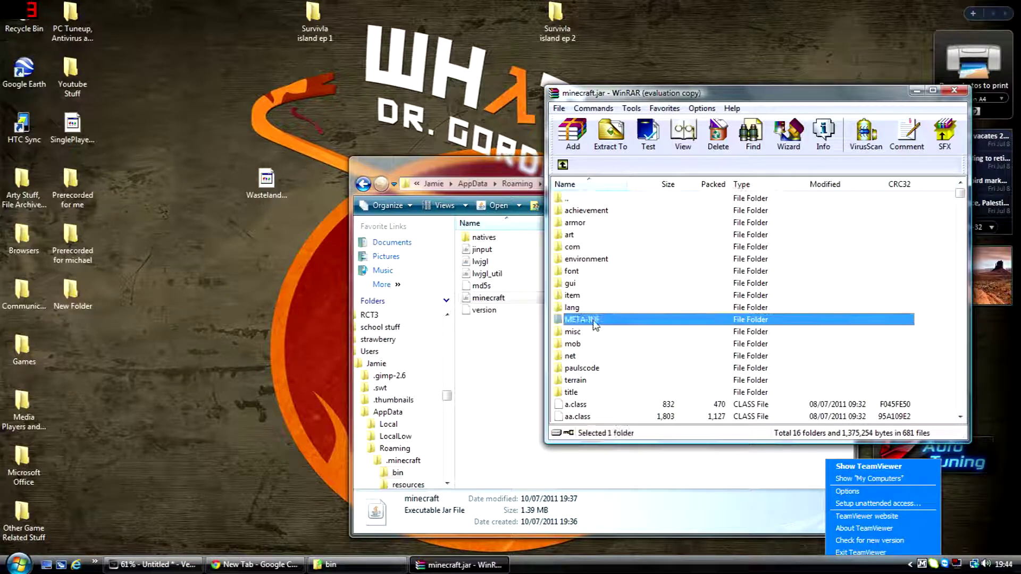
{"action": "right_click", "coordinate": [594, 322]}
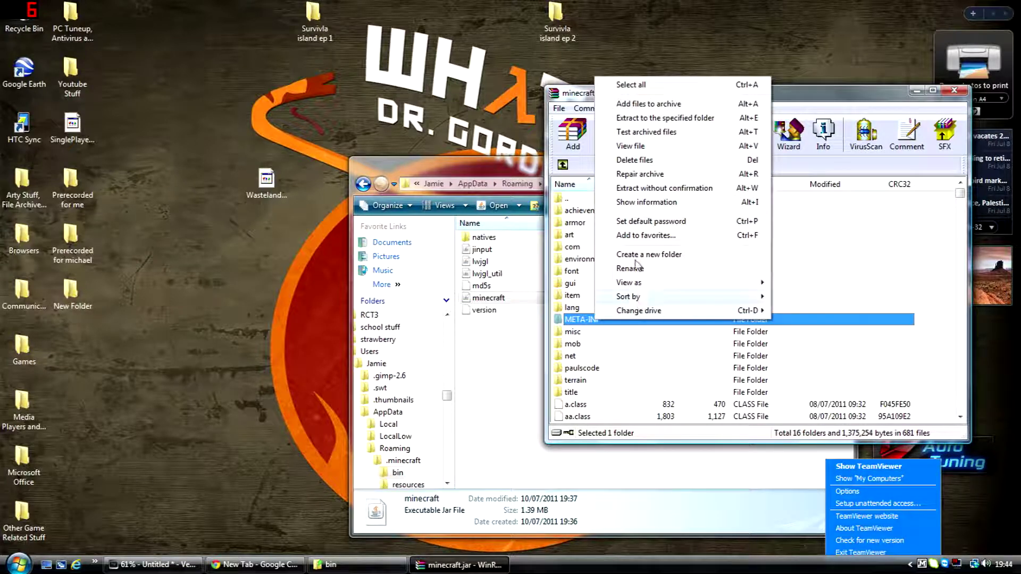
{"action": "left_click", "coordinate": [642, 161]}
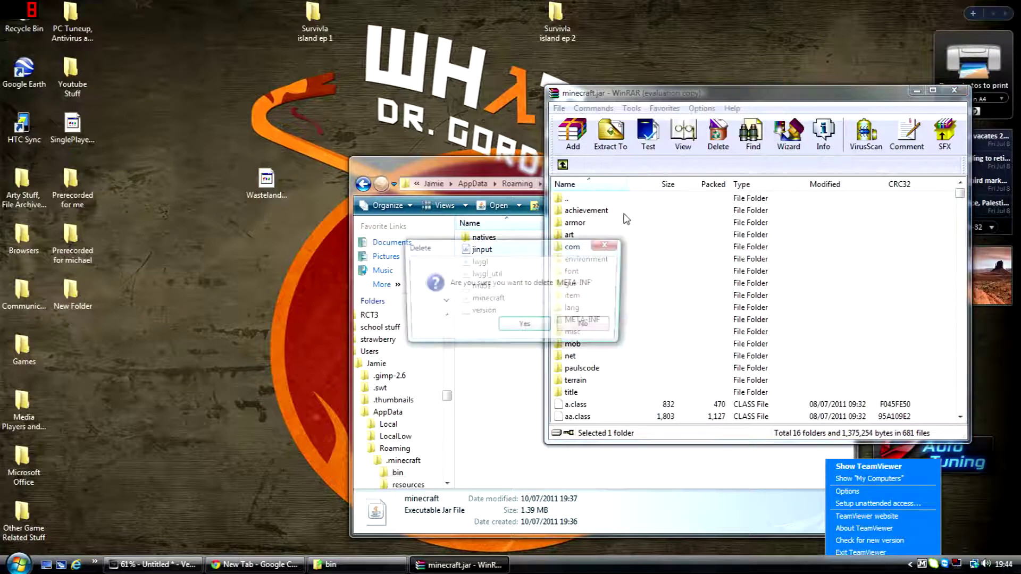
{"action": "left_click", "coordinate": [525, 327]}
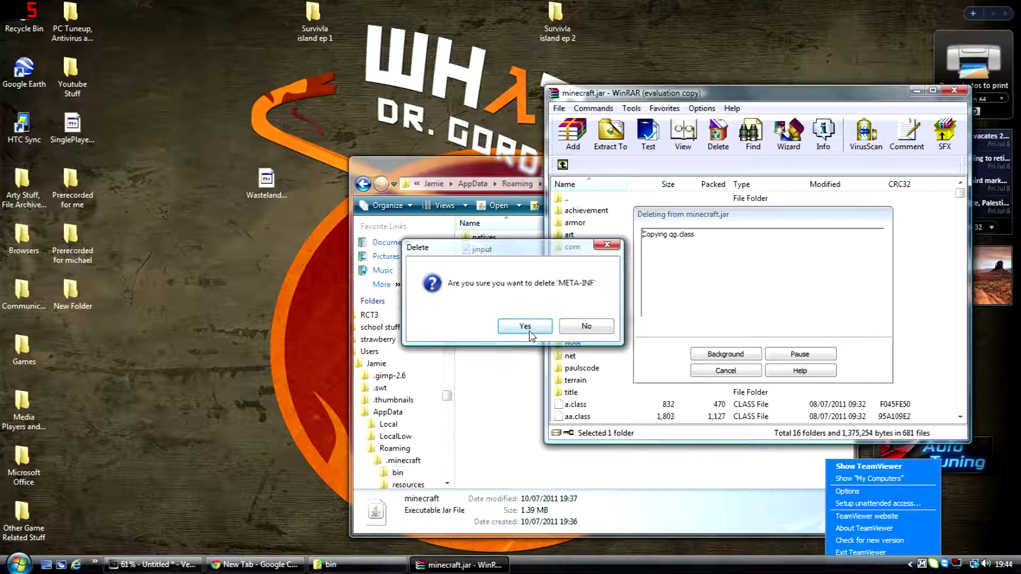
{"action": "left_click", "coordinate": [259, 178]}
Open the Wasteland mod archive in WinRAR and enter its mod folder
{"action": "right_click", "coordinate": [260, 177]}
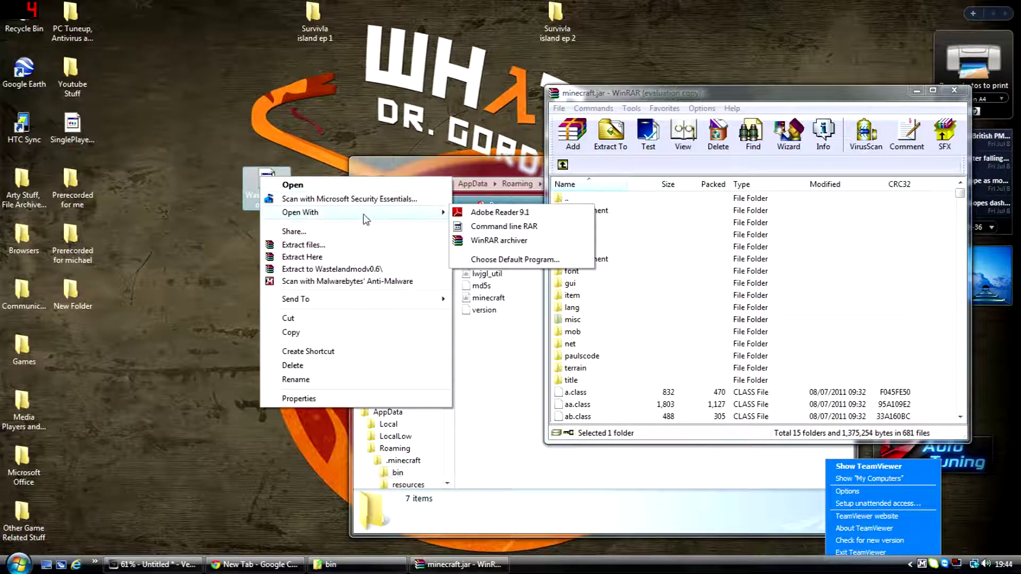
{"action": "left_click", "coordinate": [516, 247]}
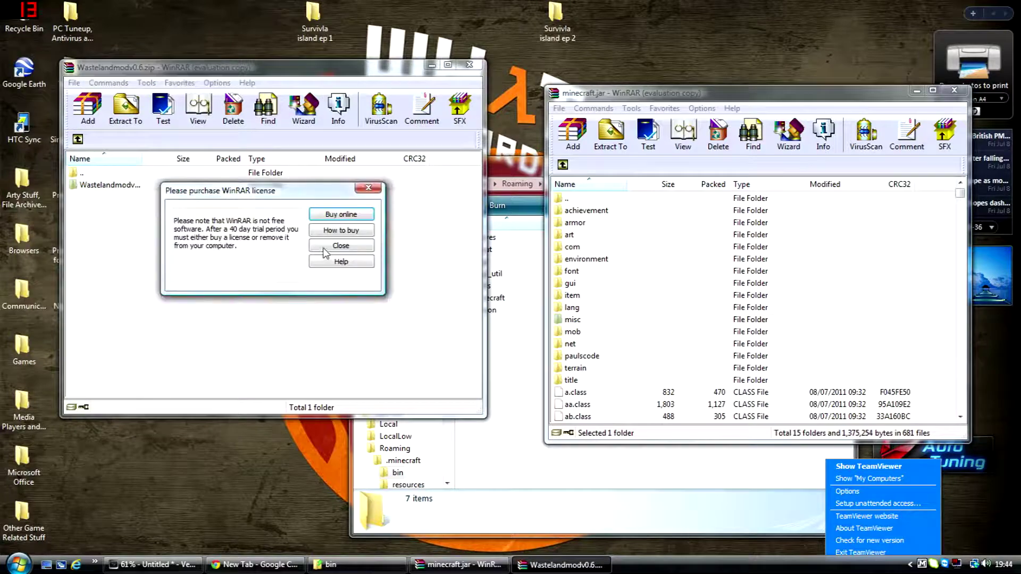
{"action": "key", "text": "Escape"}
{"action": "double_click", "coordinate": [114, 182]}
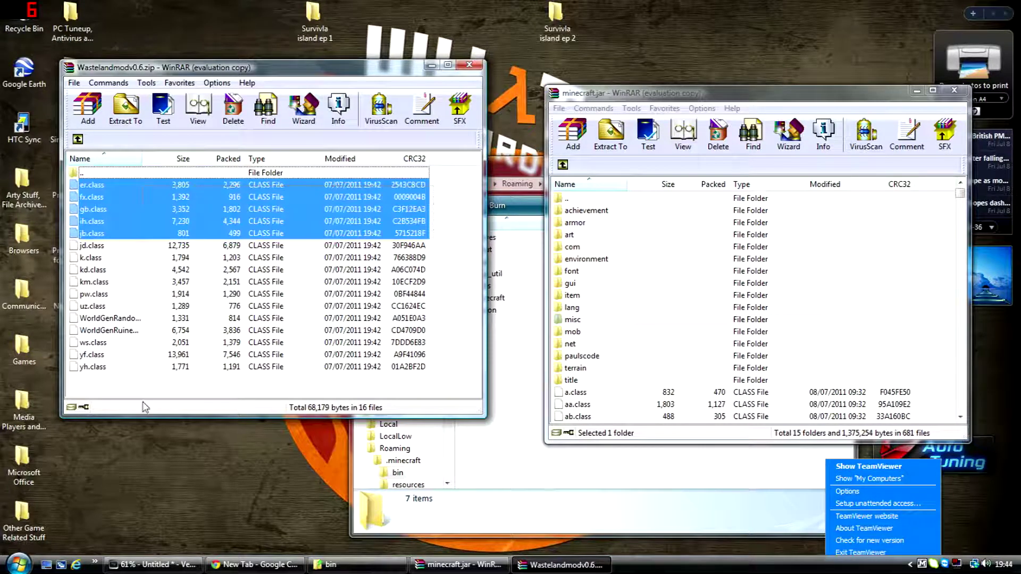
Add the 16 Wasteland class files into minecraft.jar, then close both archives
{"action": "left_click_drag", "start_coordinate": [334, 192], "coordinate": [147, 447]}
{"action": "left_click_drag", "start_coordinate": [141, 285], "coordinate": [801, 293]}
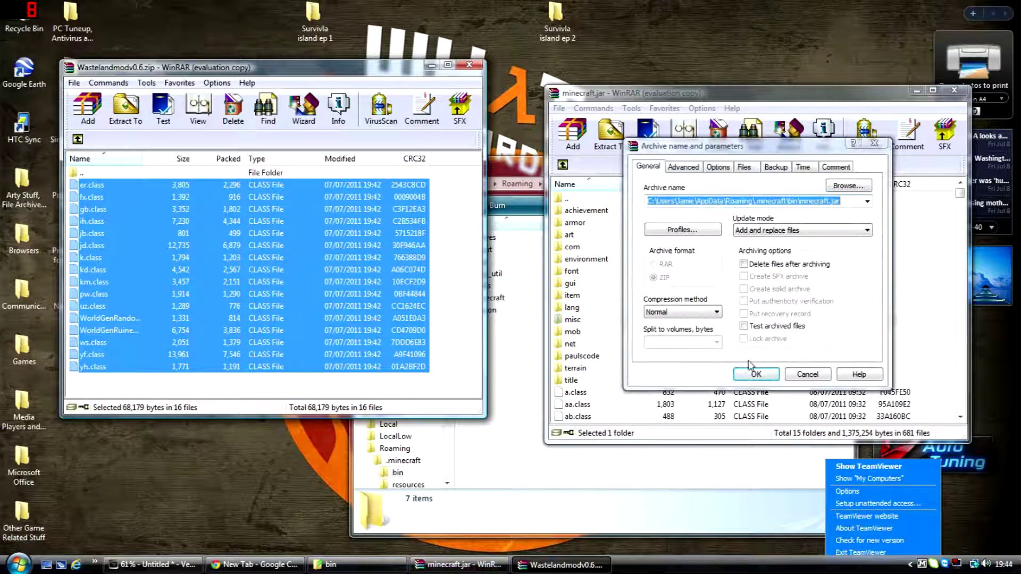
{"action": "left_click", "coordinate": [757, 374]}
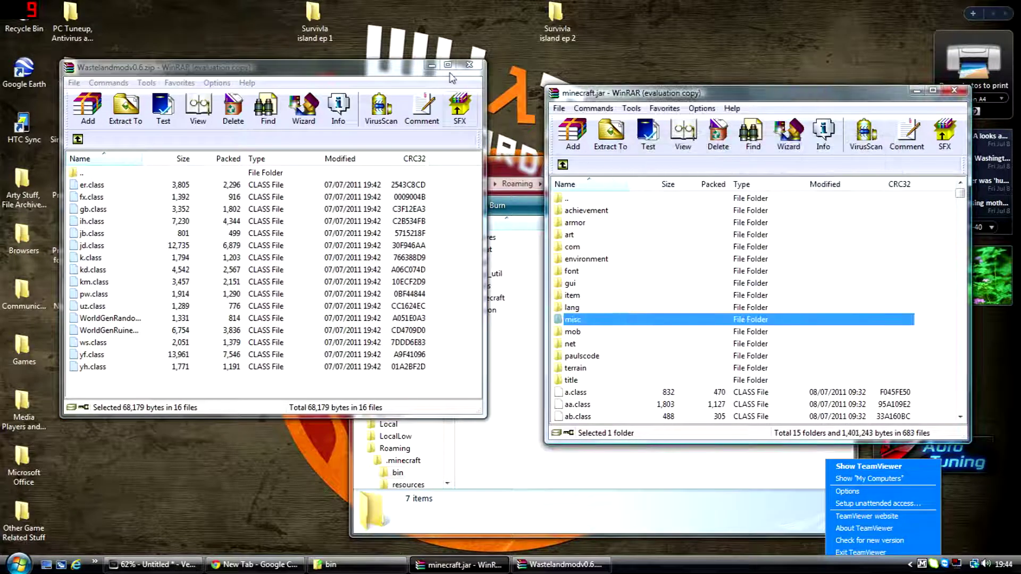
{"action": "left_click", "coordinate": [954, 89]}
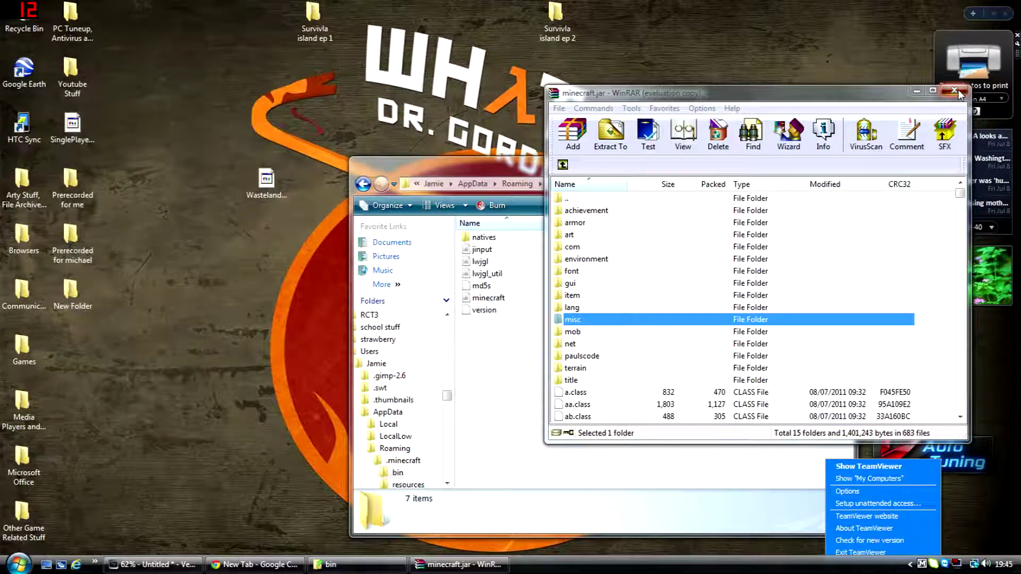
{"action": "left_click", "coordinate": [954, 89]}
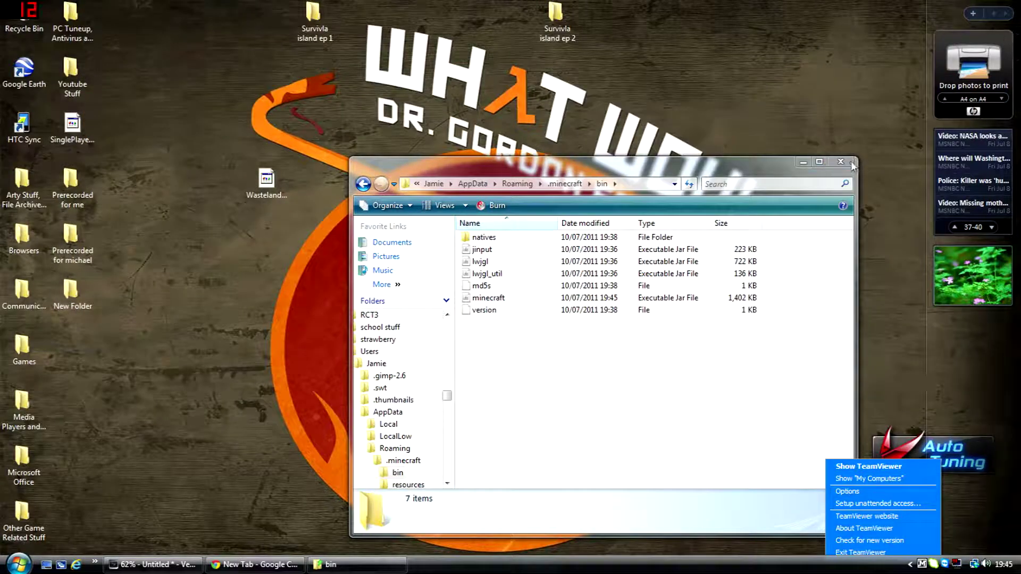
Close the bin folder window and launch the Minecraft shortcut from the Games folder
{"action": "left_click", "coordinate": [847, 162]}
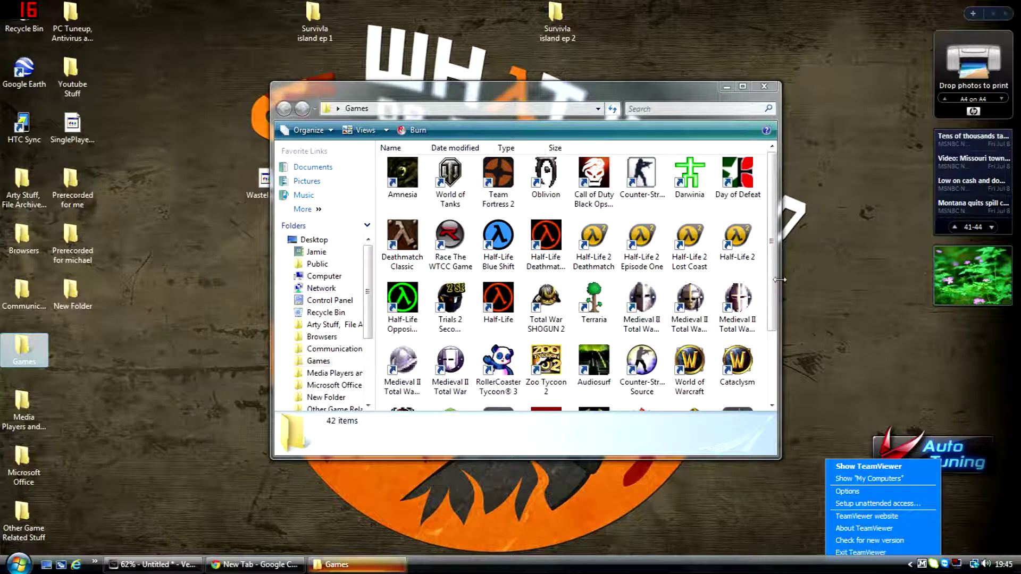
{"action": "left_click_drag", "start_coordinate": [771, 277], "coordinate": [771, 381]}
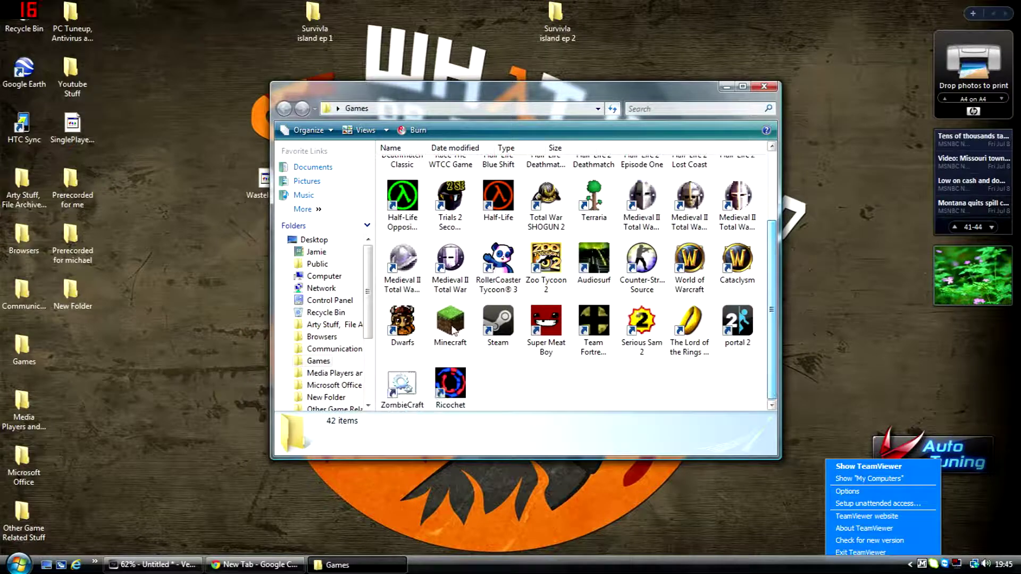
{"action": "left_click", "coordinate": [453, 327]}
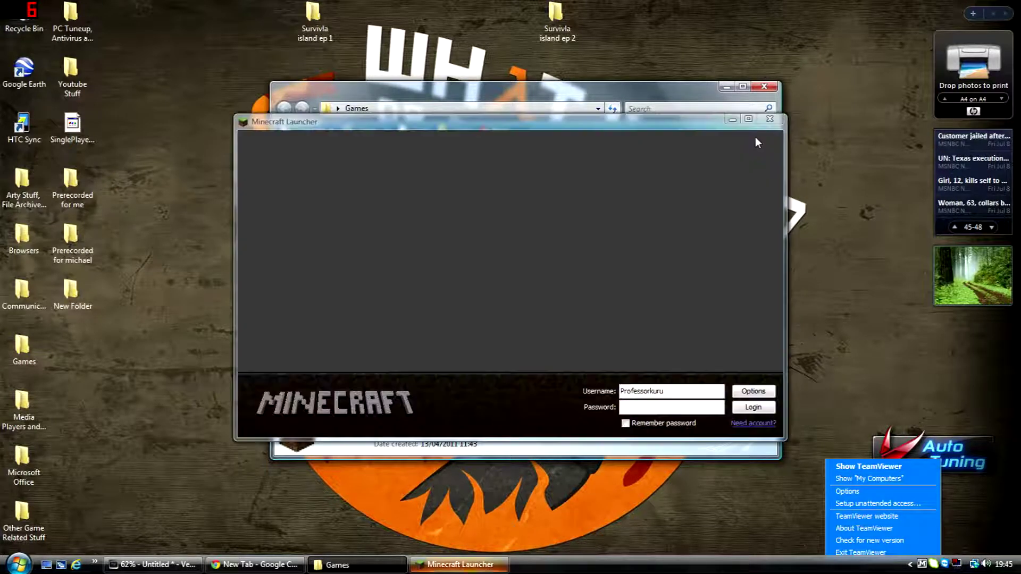
Log in to the Minecraft Launcher with the password entered and Remember password ticked
{"action": "left_click", "coordinate": [764, 86]}
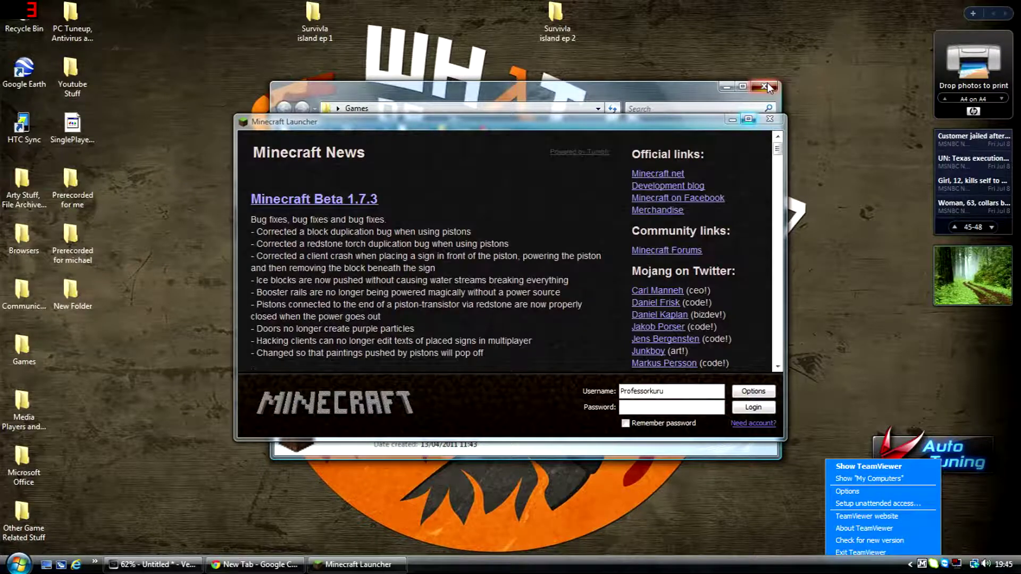
{"action": "left_click", "coordinate": [653, 411]}
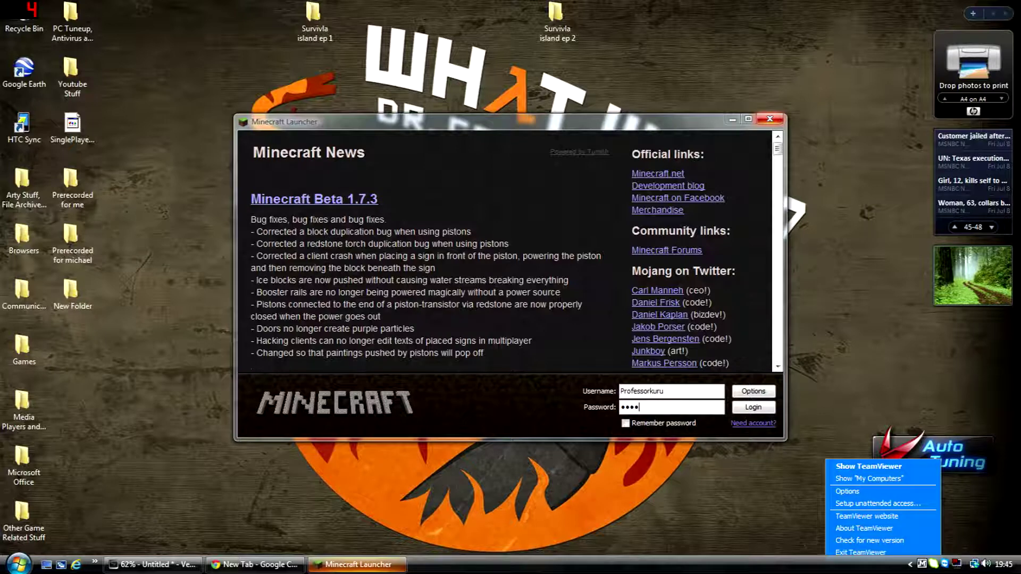
{"action": "type", "text": "a"}
{"action": "left_click", "coordinate": [625, 422]}
{"action": "left_click", "coordinate": [750, 408]}
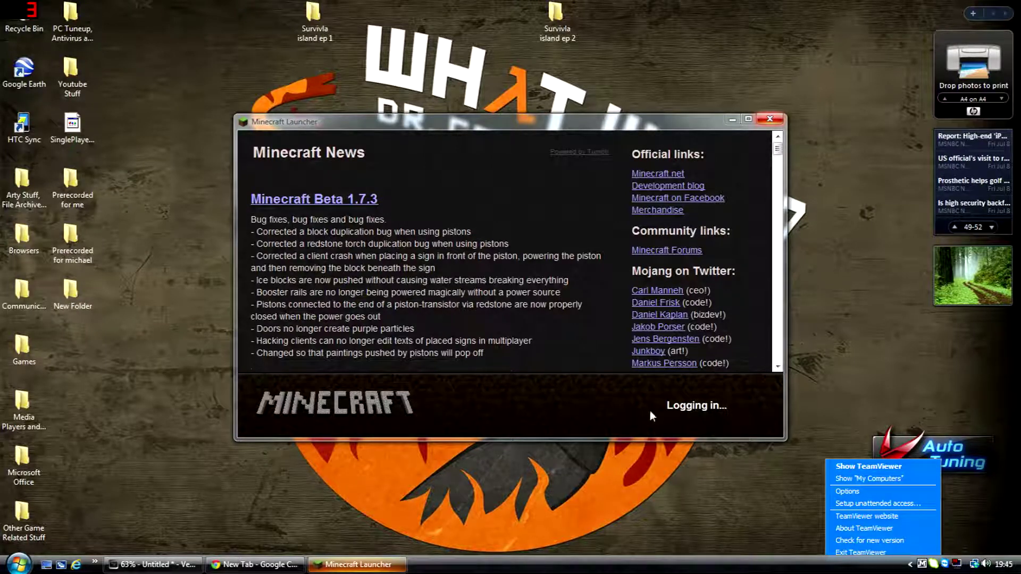
Close the browser window with Ctrl+W and return focus to the launcher
{"action": "left_click", "coordinate": [255, 564]}
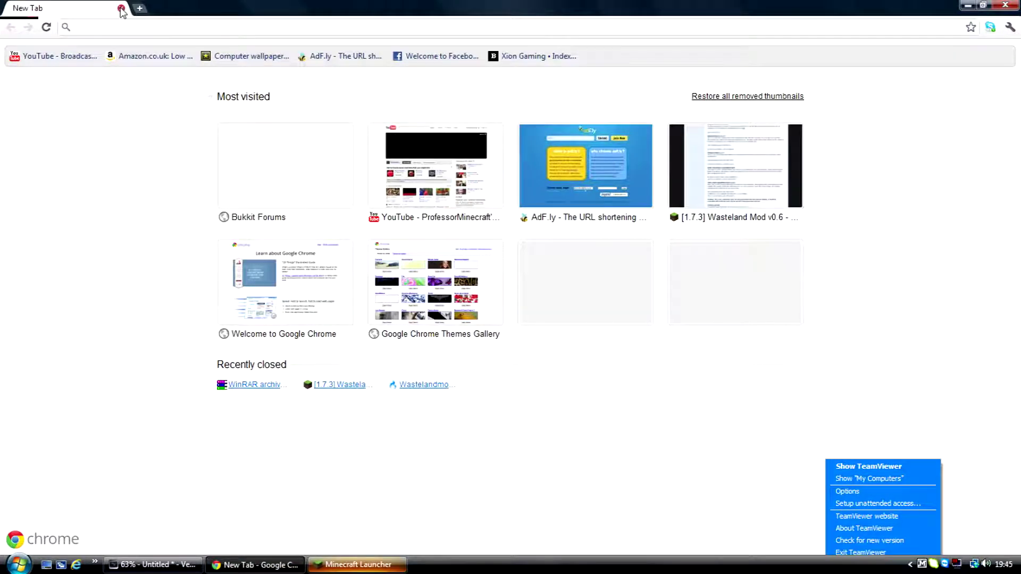
{"action": "key", "text": "ctrl+w"}
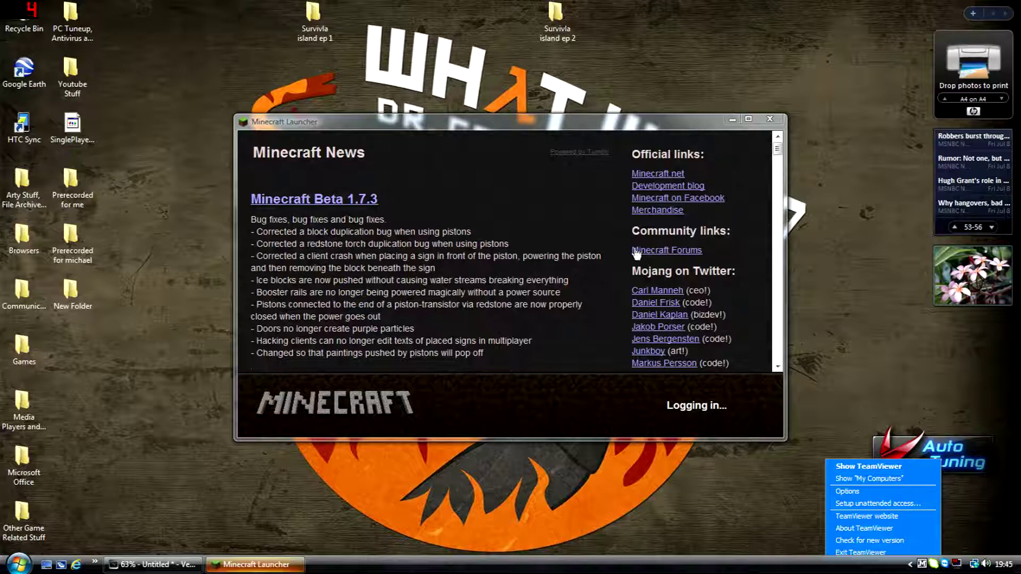
{"action": "left_click", "coordinate": [541, 130]}
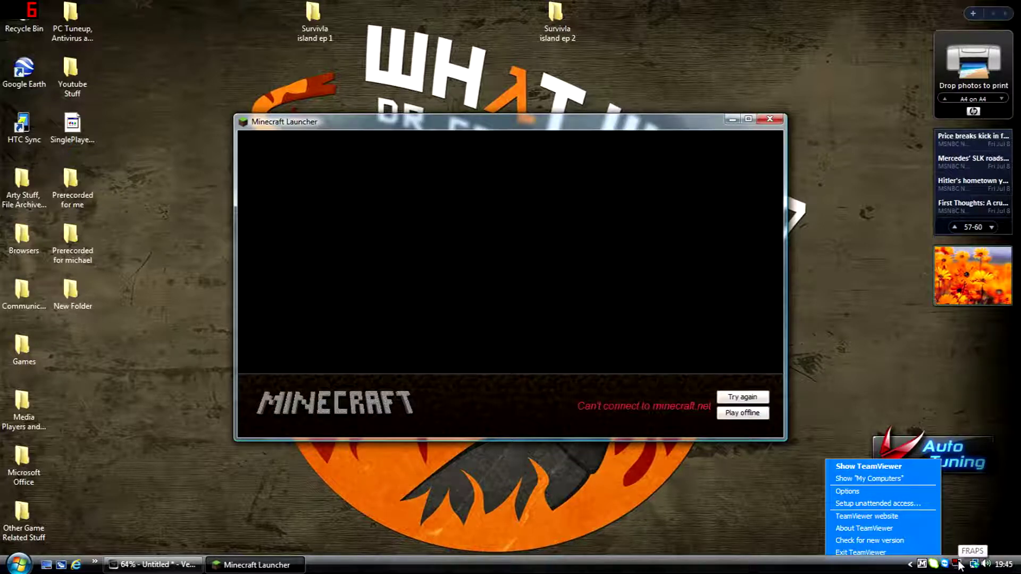
Play offline, then create and generate a new singleplayer world
{"action": "left_click", "coordinate": [742, 413]}
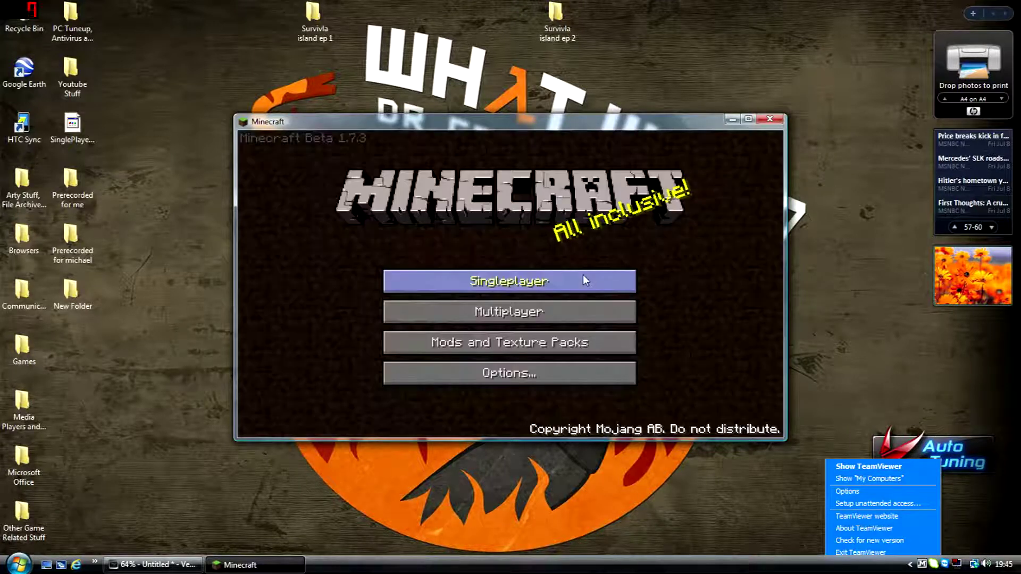
{"action": "left_click", "coordinate": [584, 275]}
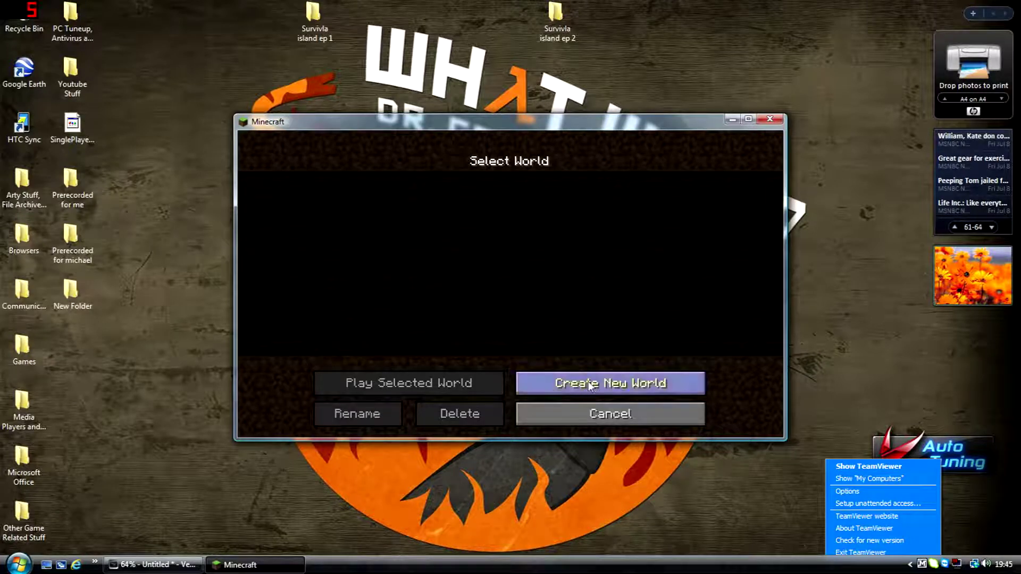
{"action": "left_click", "coordinate": [587, 387]}
{"action": "left_click", "coordinate": [546, 357]}
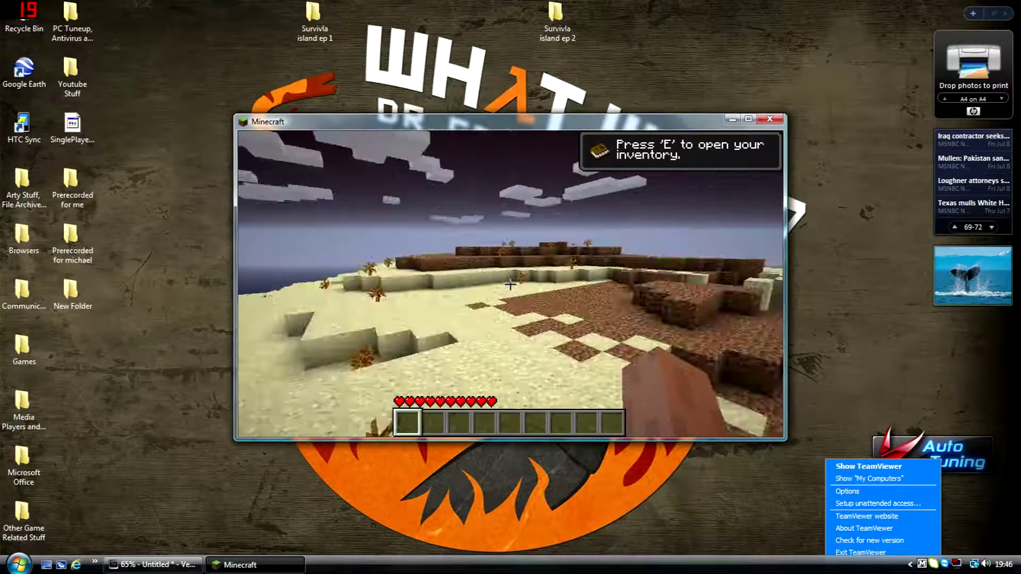
Walk across the dirt patch and out of the pit onto the desert
{"action": "key", "text": "w"}
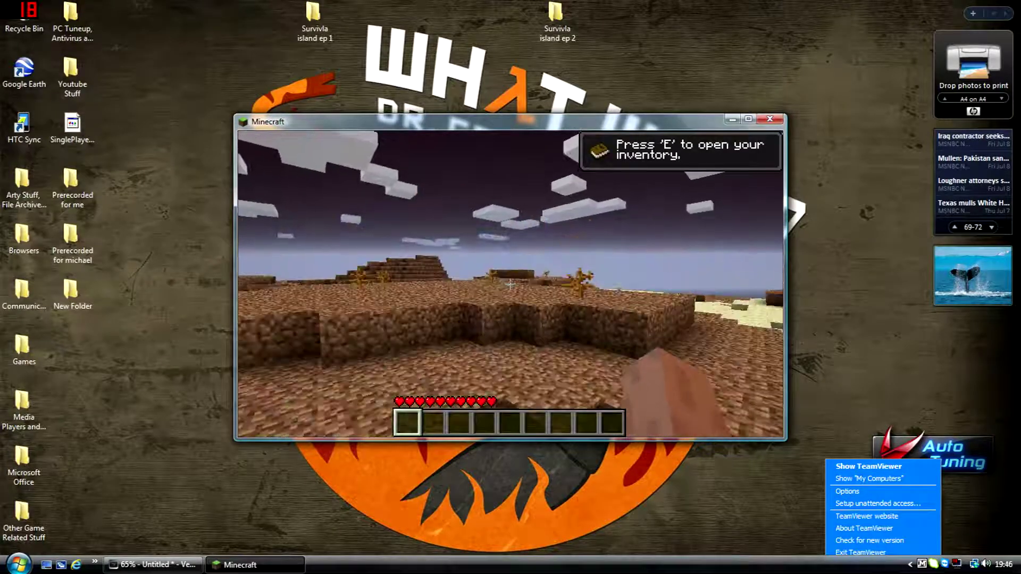
{"action": "key", "text": "e"}
{"action": "key", "text": "e"}
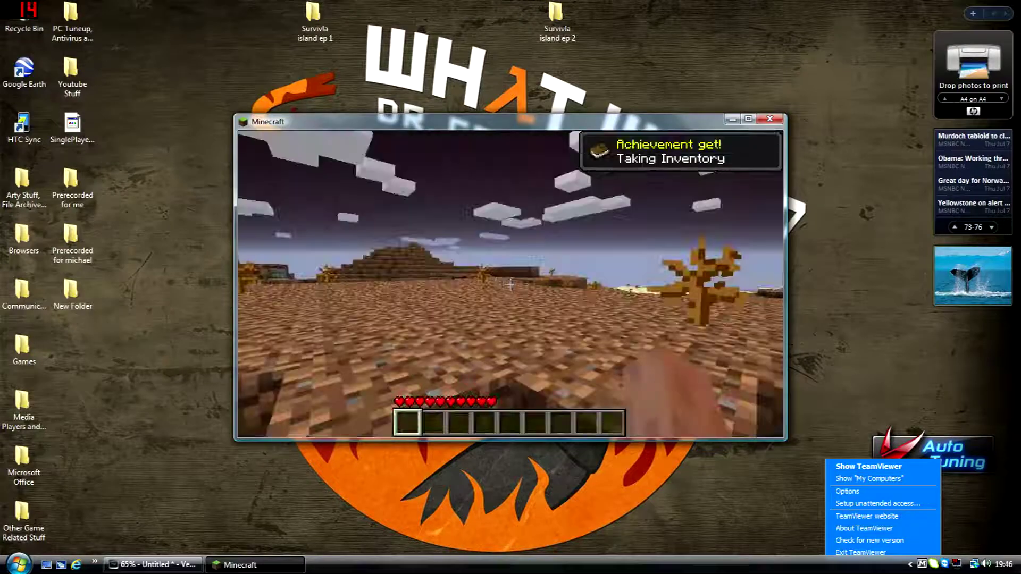